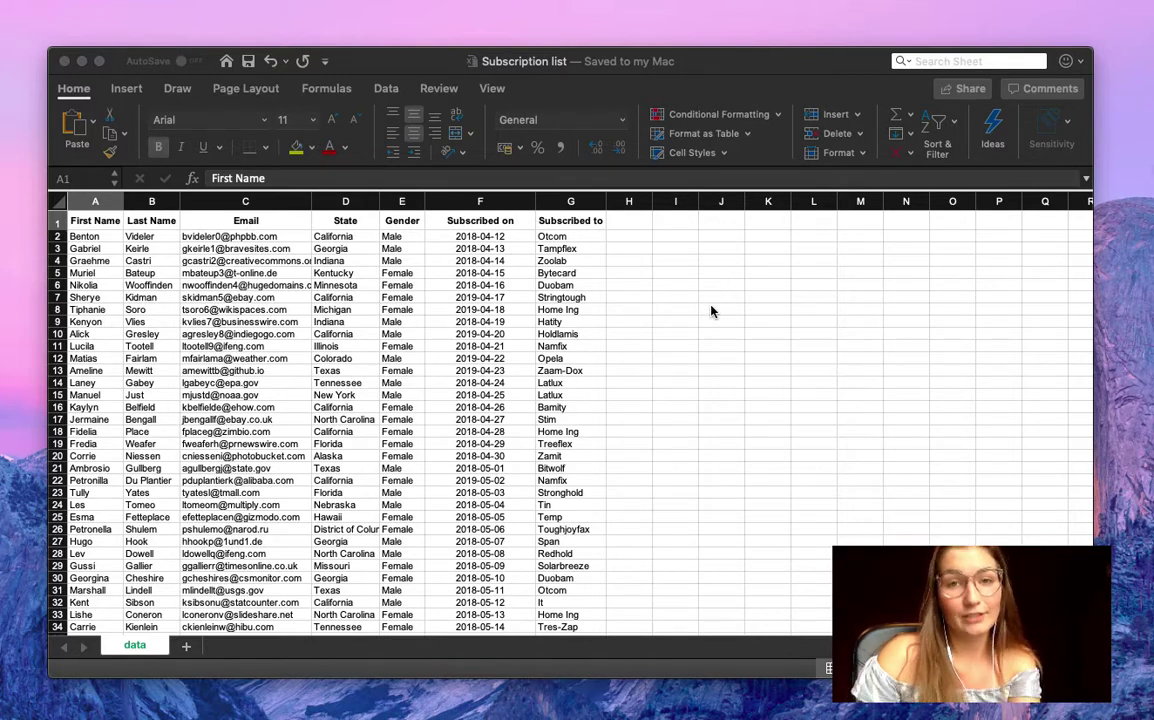
- Bring the Subscription list workbook to the front and drag its window down to uncover the desktop icons
click(605, 340)
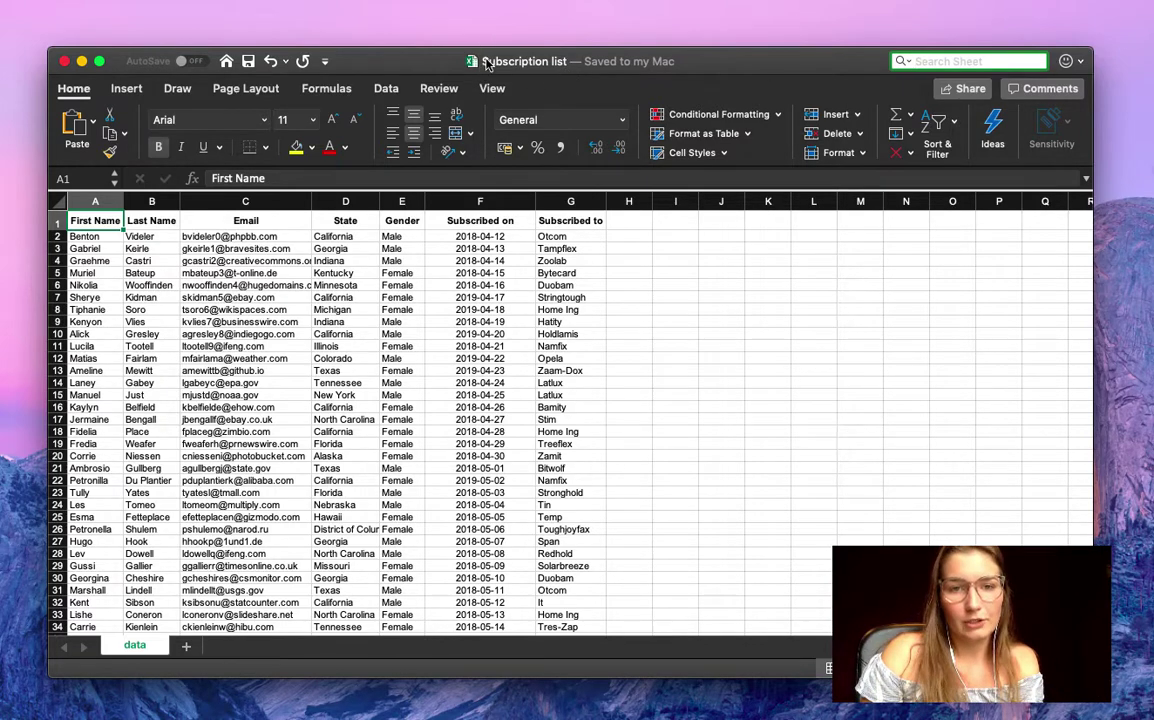
drag(487, 63, 490, 248)
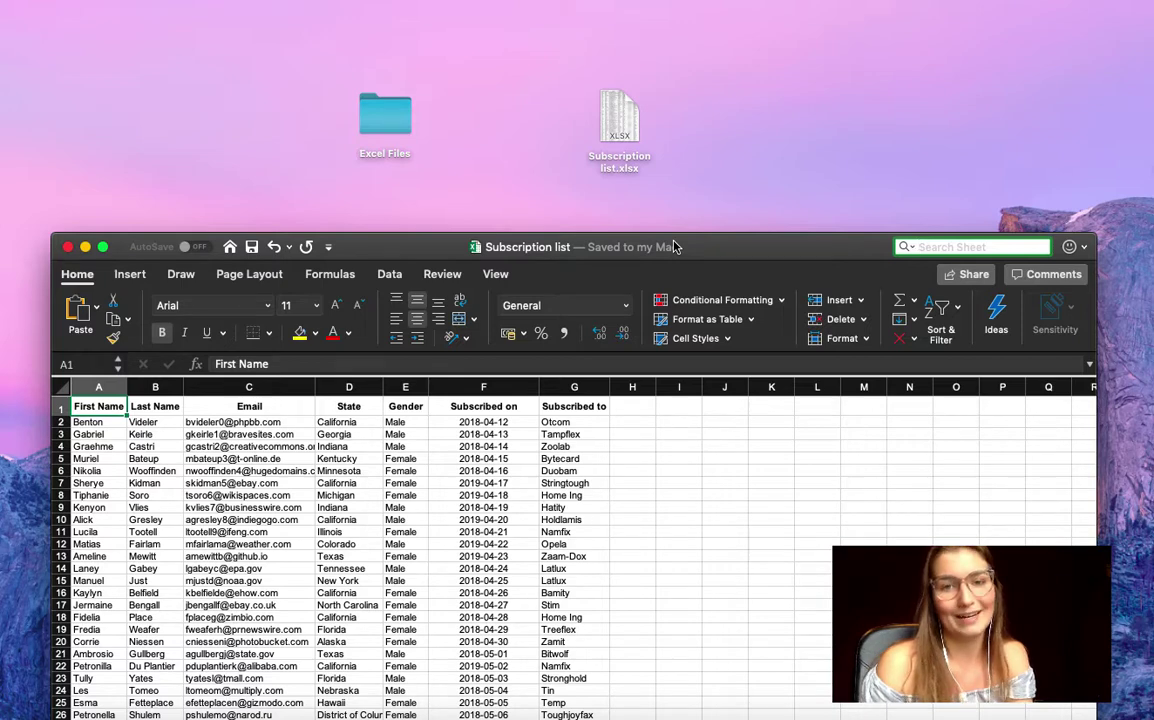
- Move Subscription list.xlsx into the Excel Files folder and raise the Excel window back up
drag(618, 120, 402, 120)
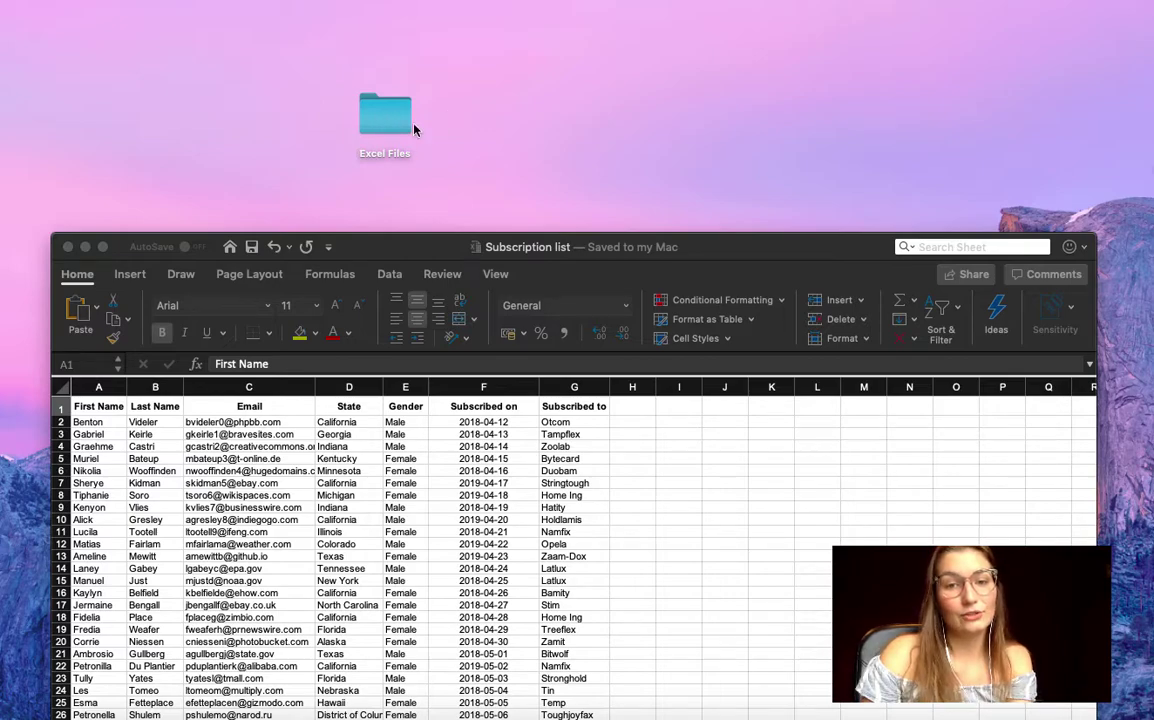
drag(601, 252, 614, 60)
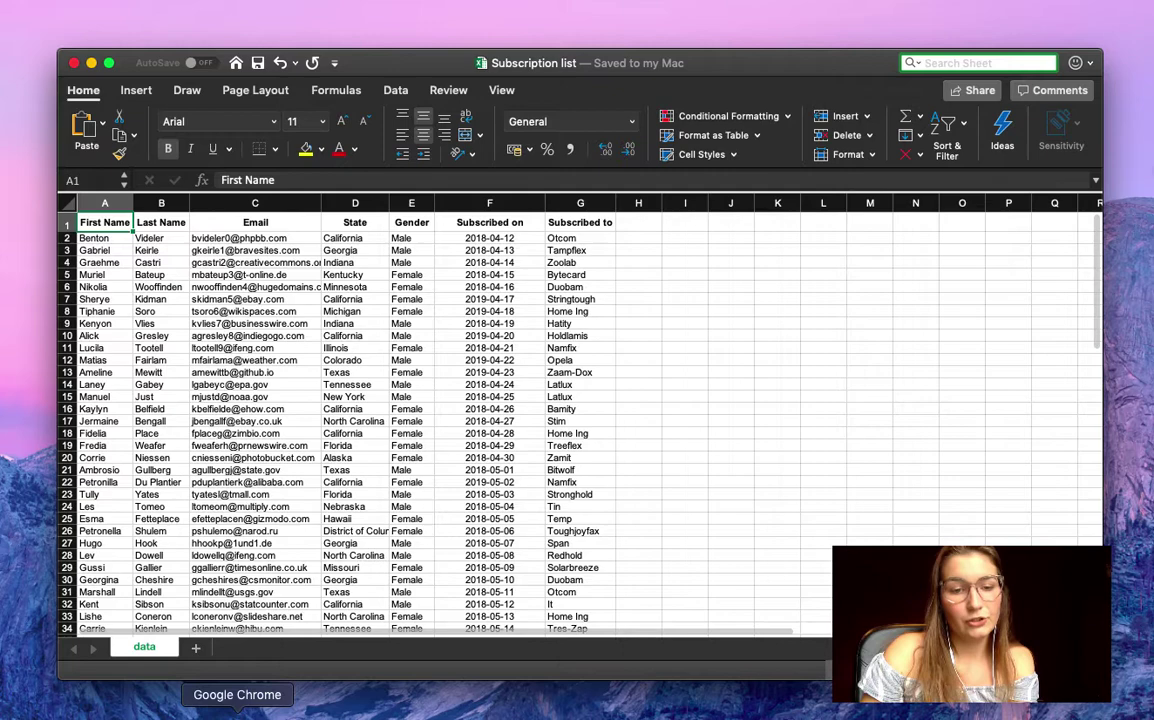
- In Google Drive's Excel Files folder, find Subscription list.xlsx by searching 'subsc' and preview it
click(237, 712)
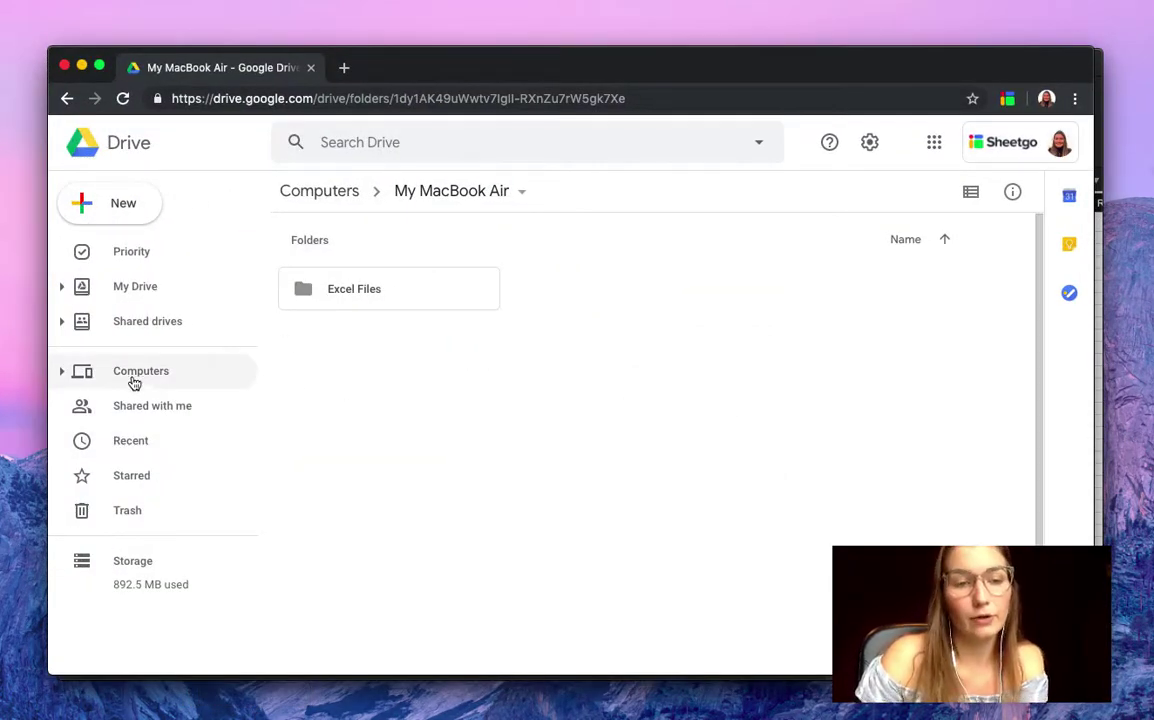
double_click(351, 291)
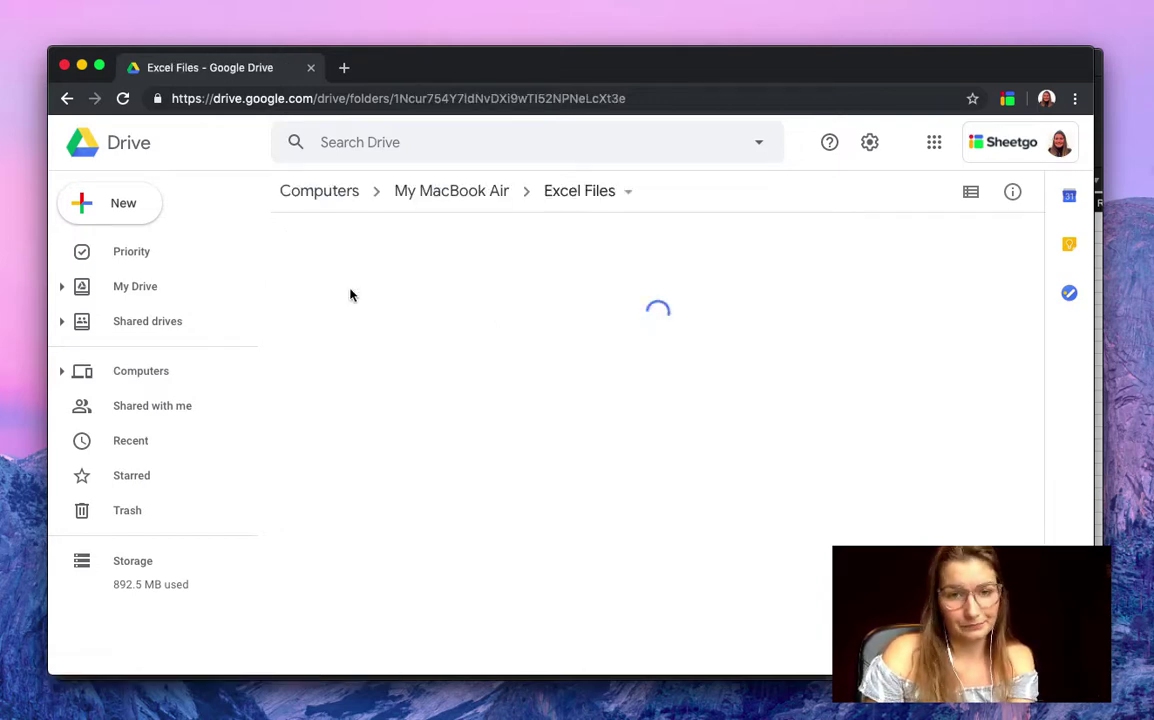
key(super+f)
text(subsc)
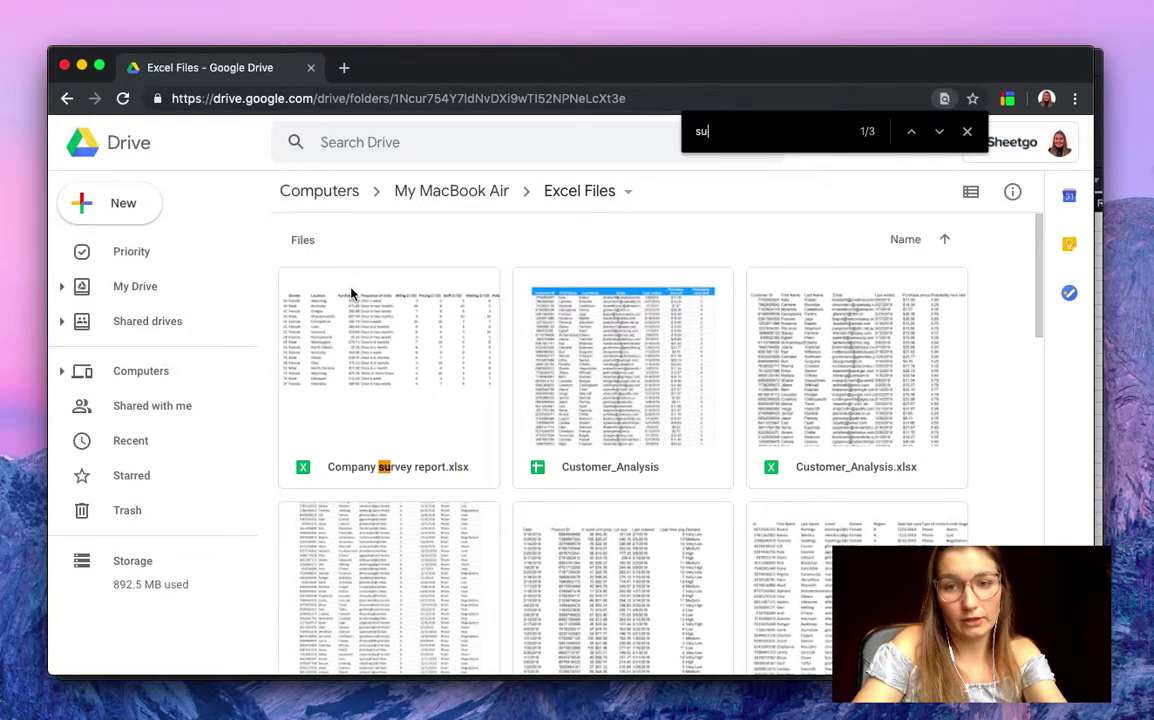
click(636, 598)
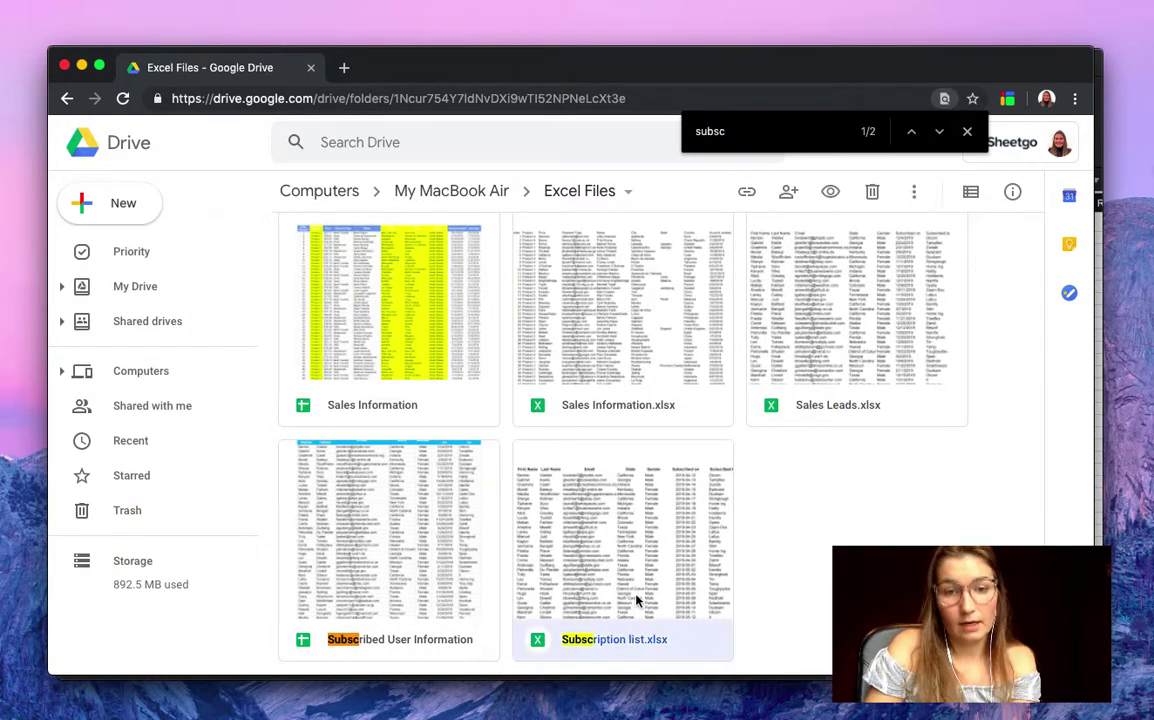
double_click(636, 598)
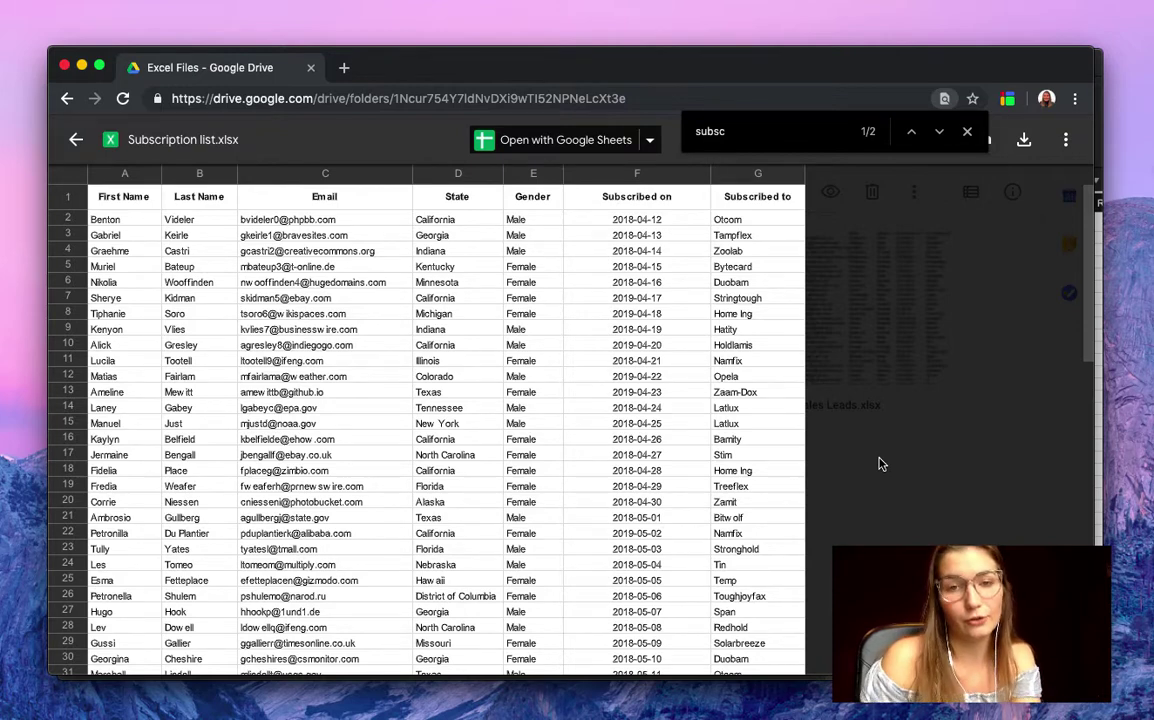
- Close the in-page find bar over the Google Drive preview
key(Escape)
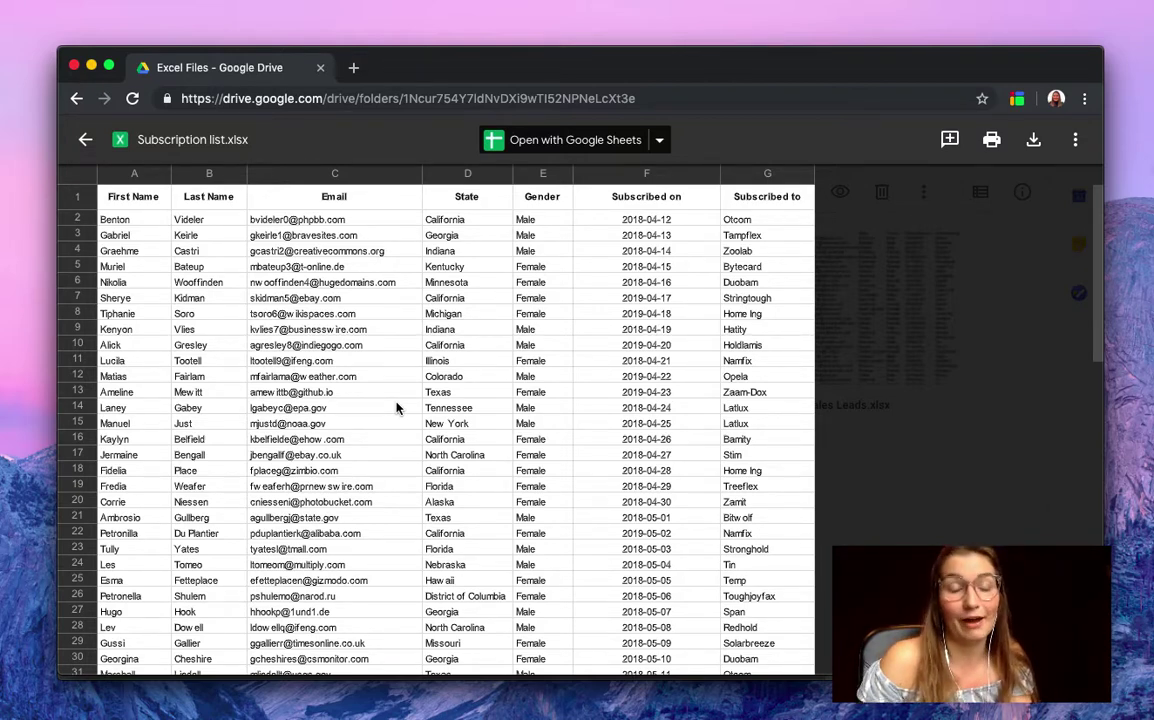
- Go to the Sheetgo web app in a new tab and browse the saved workflows
click(353, 67)
text(app)
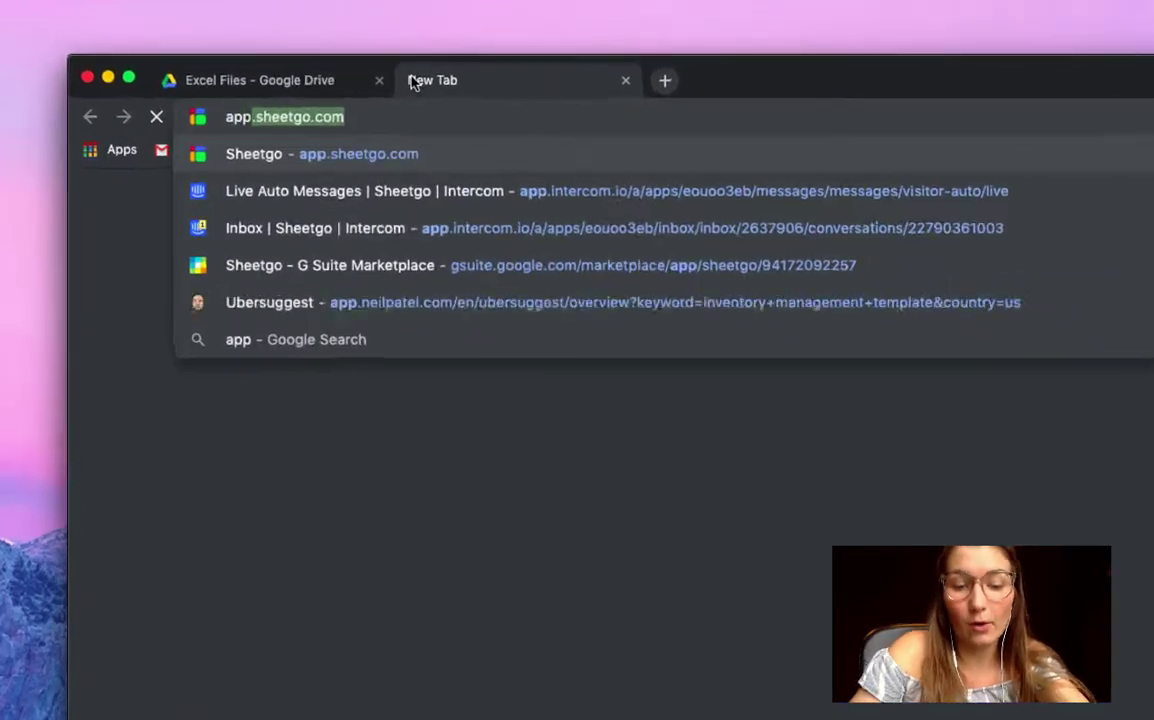
key(Return)
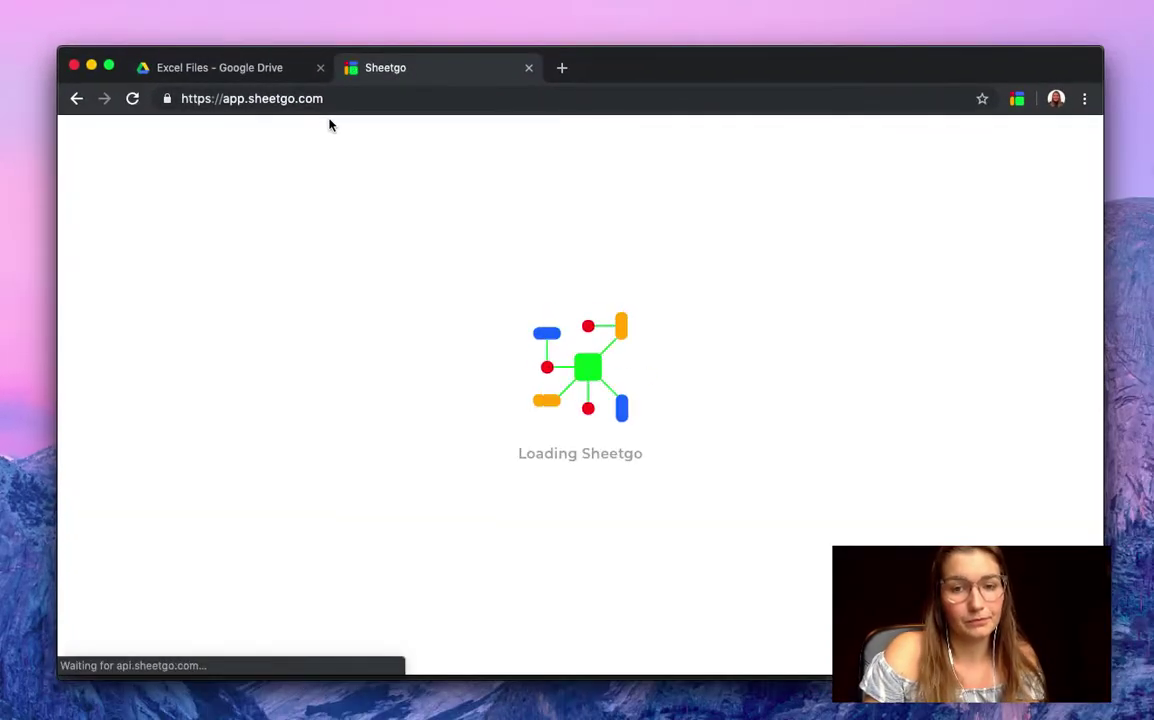
scroll(150, 355, down, 1)
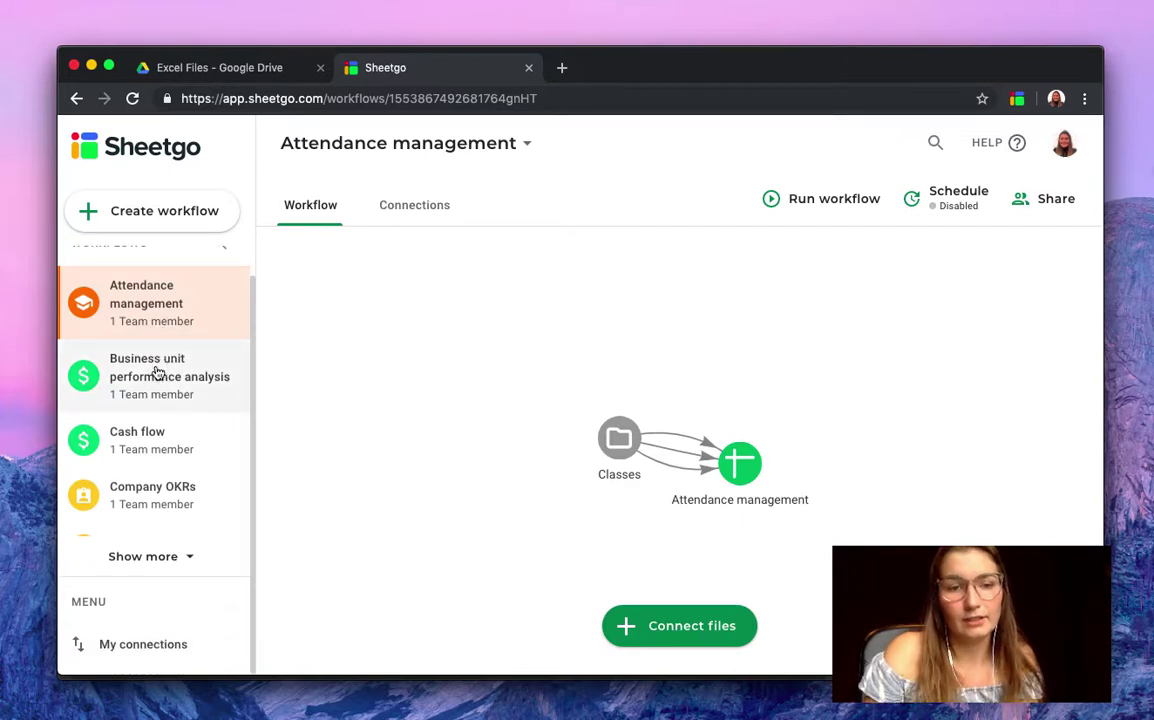
click(152, 558)
scroll(155, 476, down, 10)
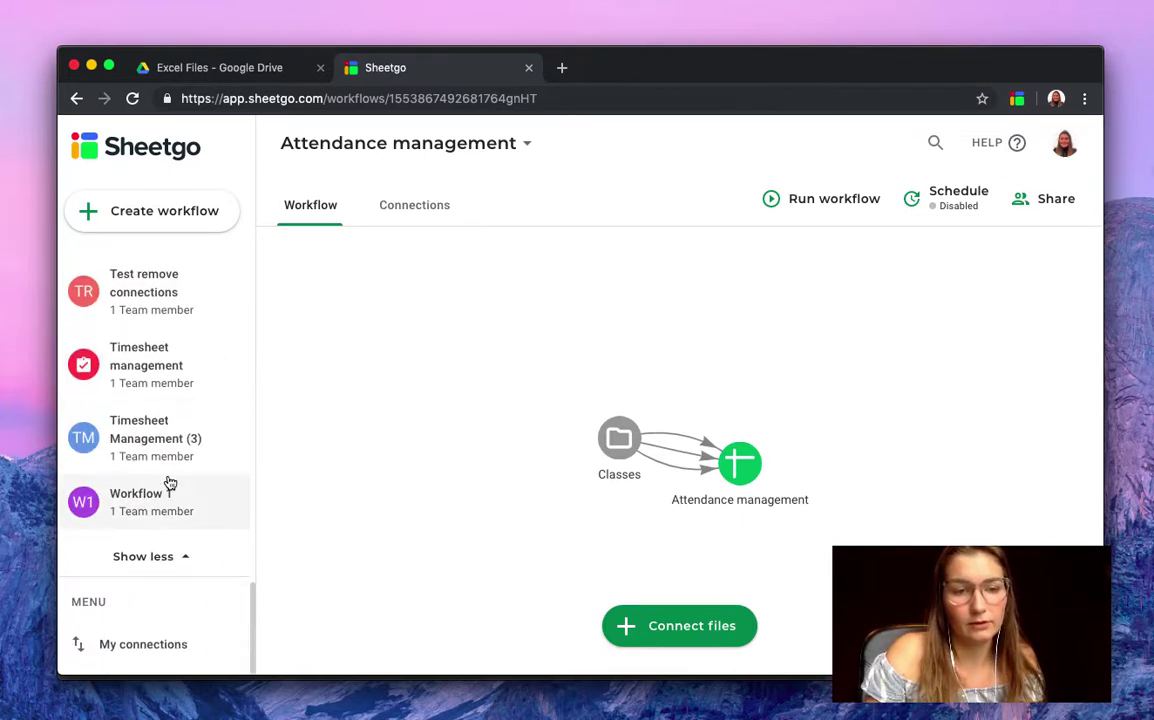
scroll(168, 480, up, 15)
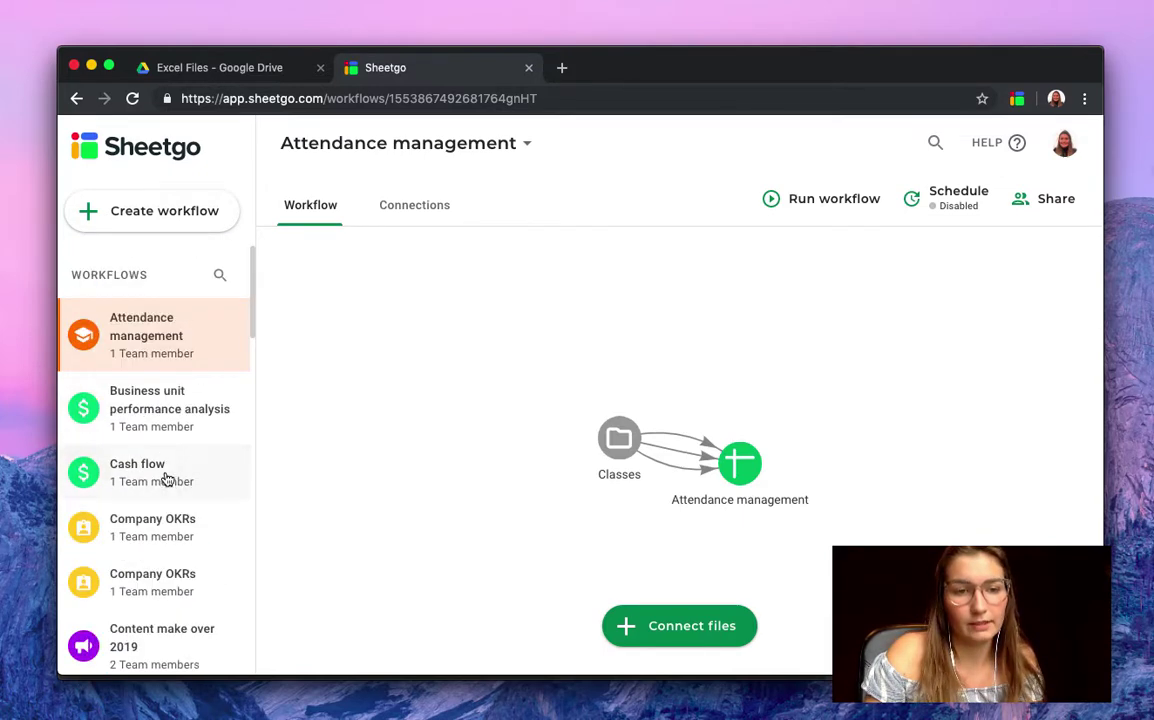
- Create a blank workflow named 'Excel integration'
click(173, 218)
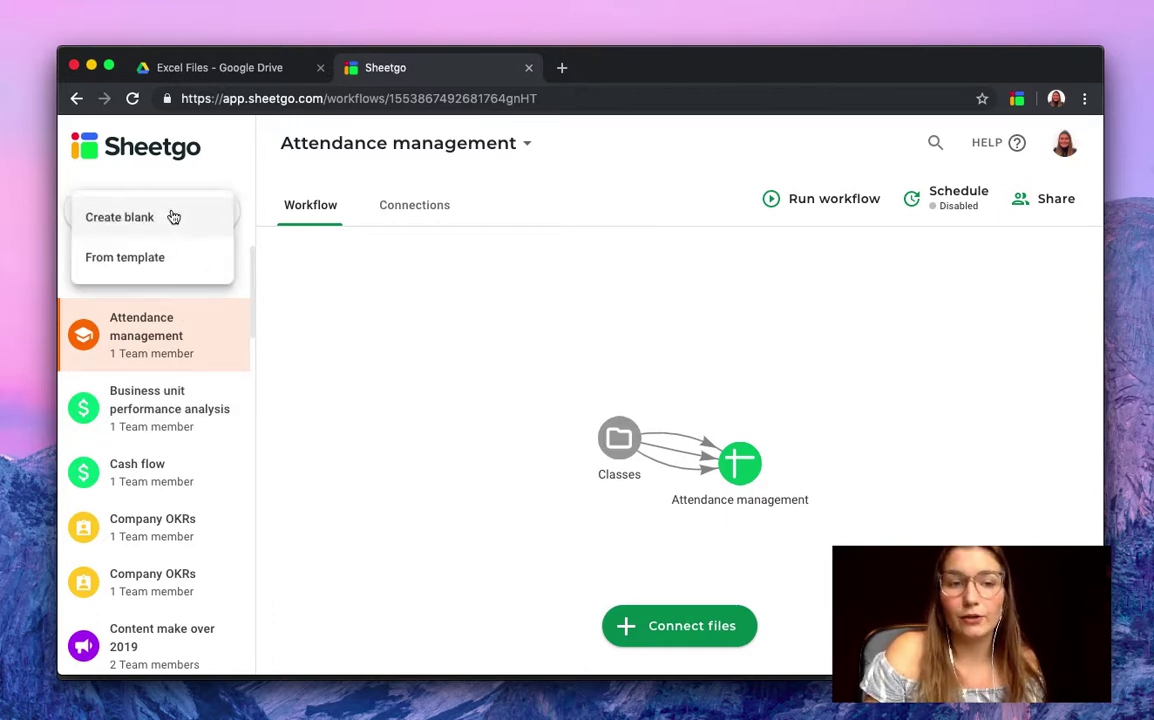
click(120, 217)
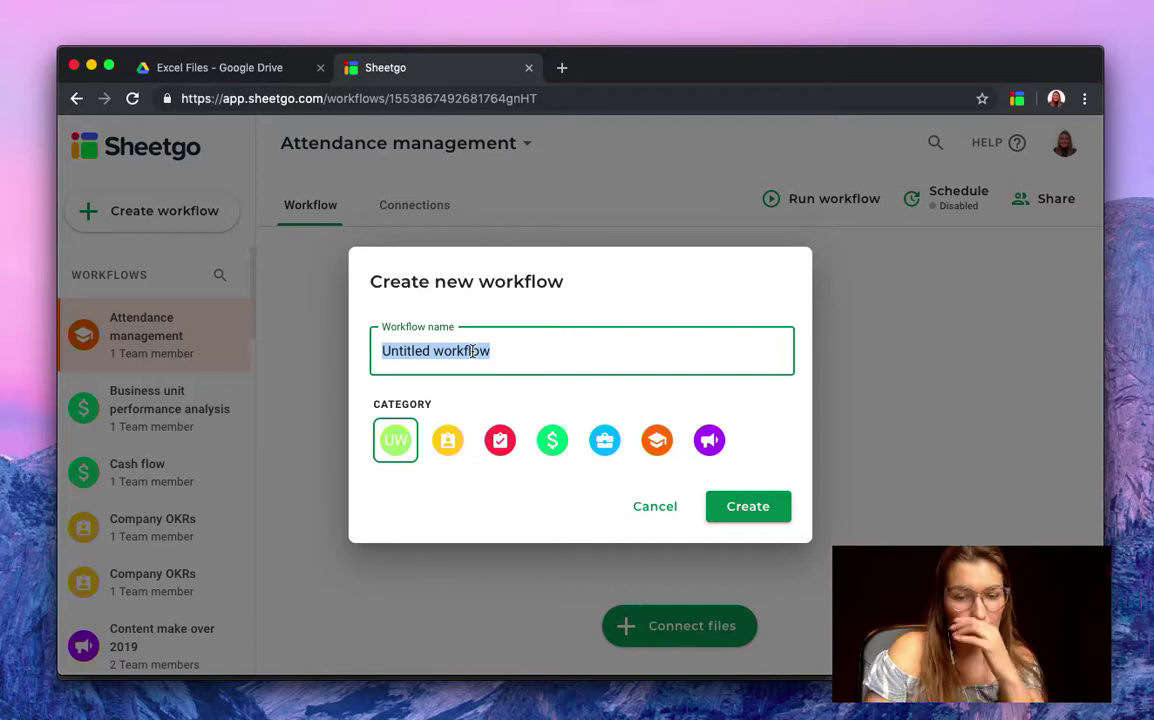
text(Excel integr)
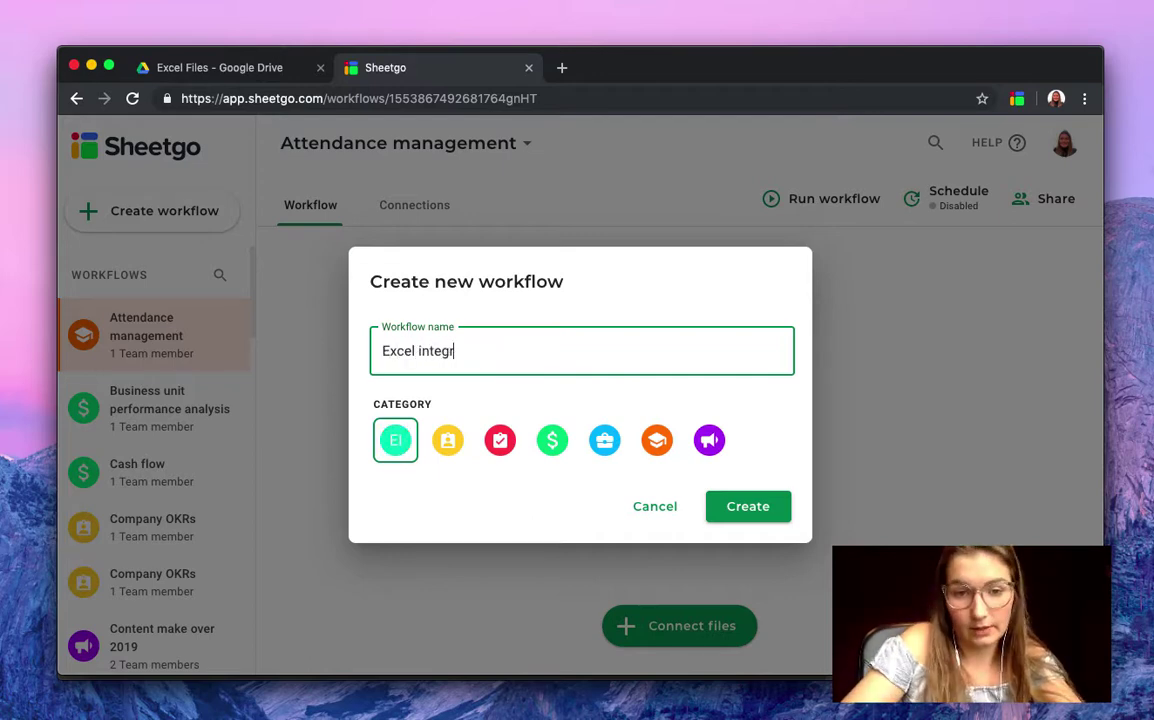
text(ation)
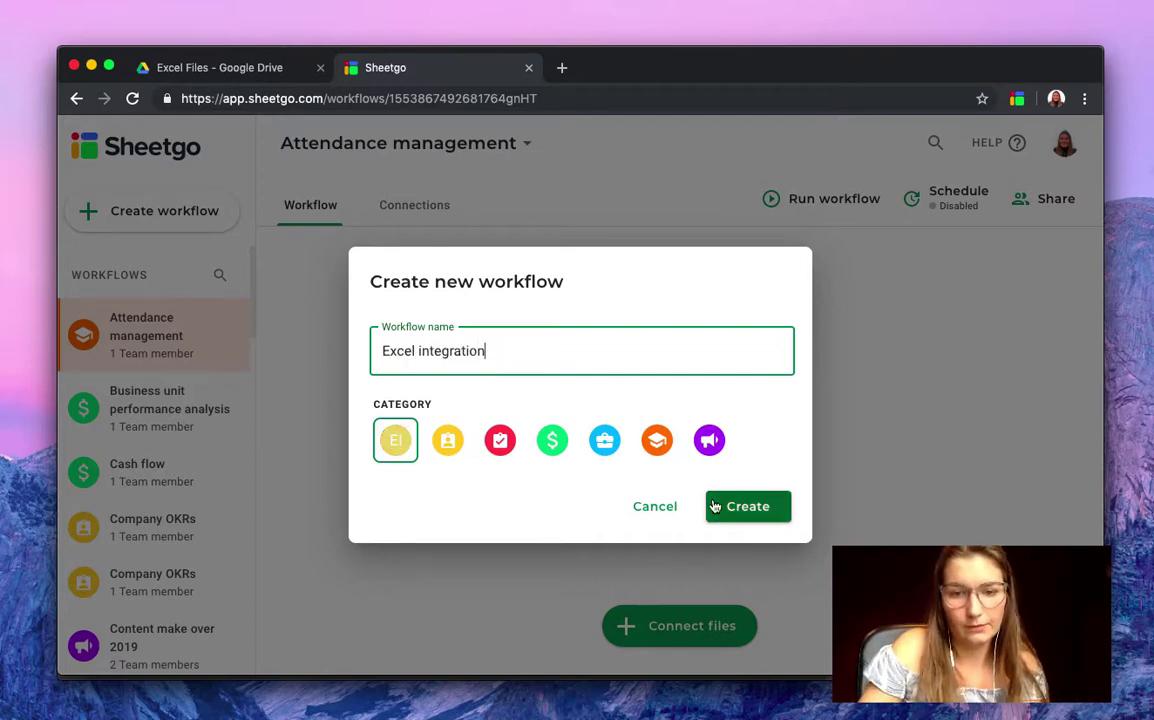
click(746, 513)
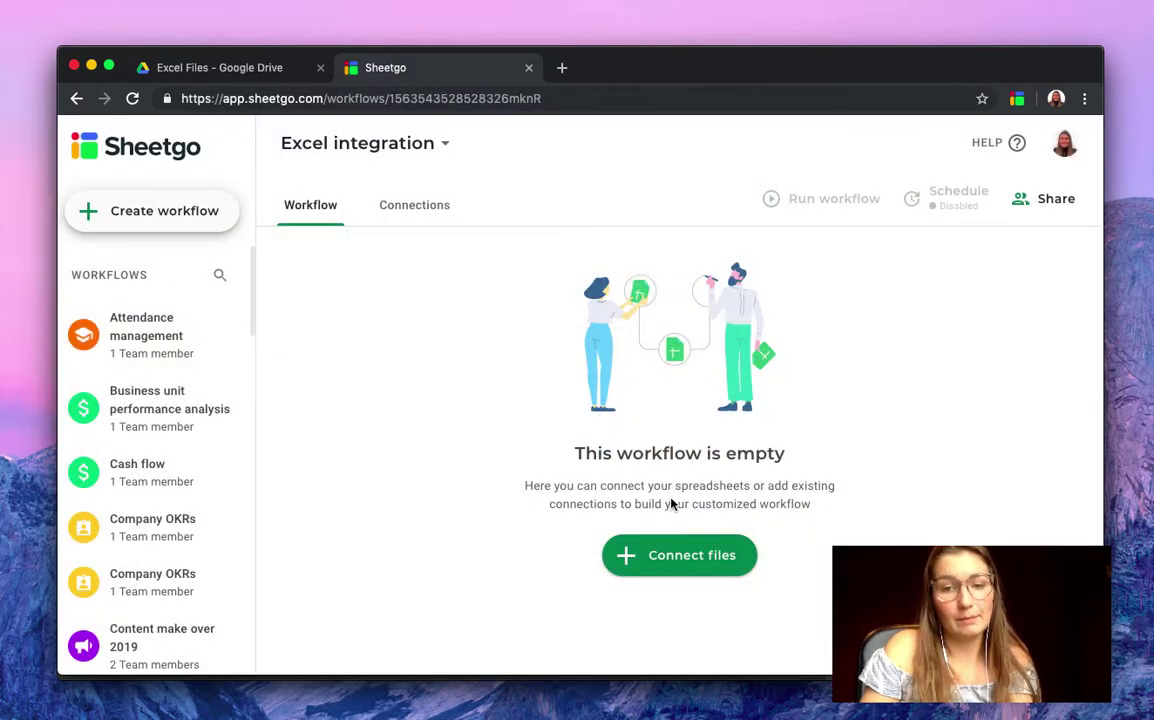
- Connect Subscription list.xlsx from Drive as the source of a new connection
click(677, 561)
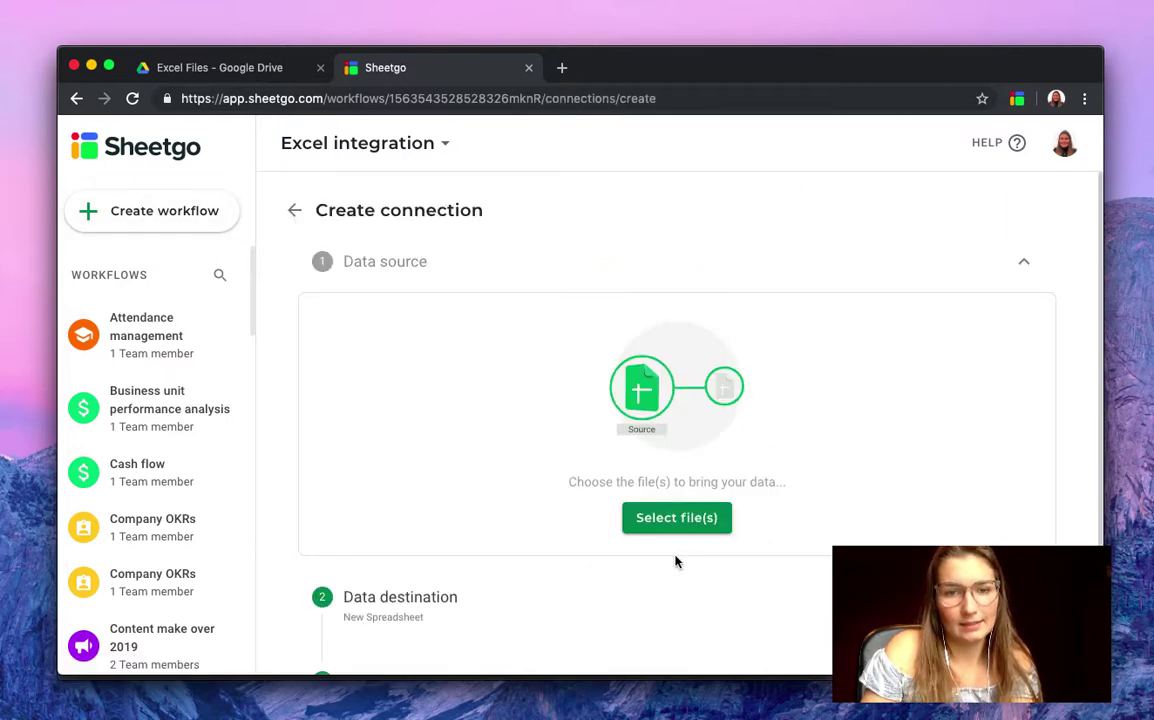
click(675, 519)
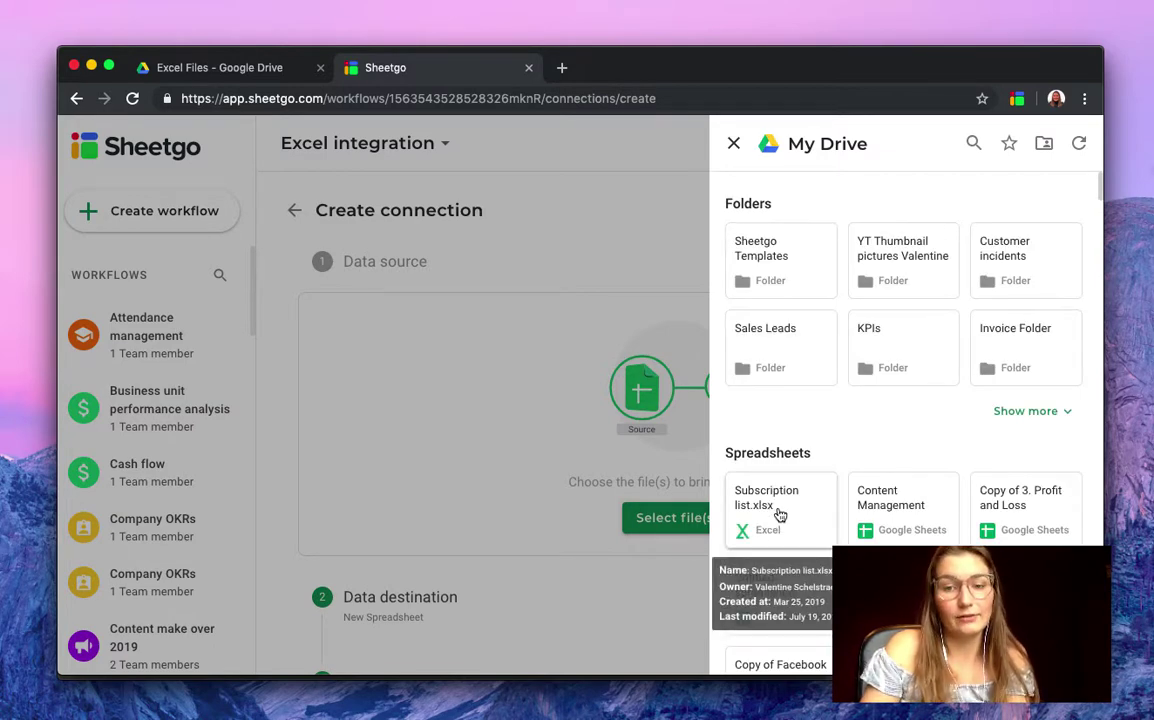
click(772, 515)
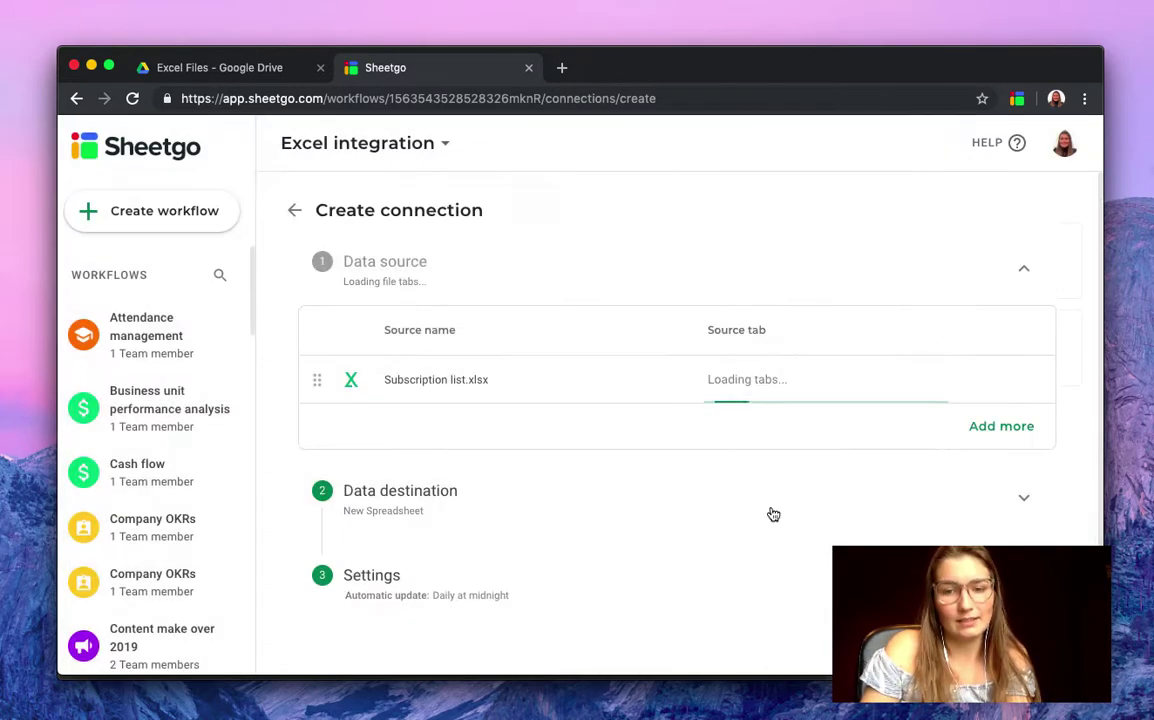
click(708, 492)
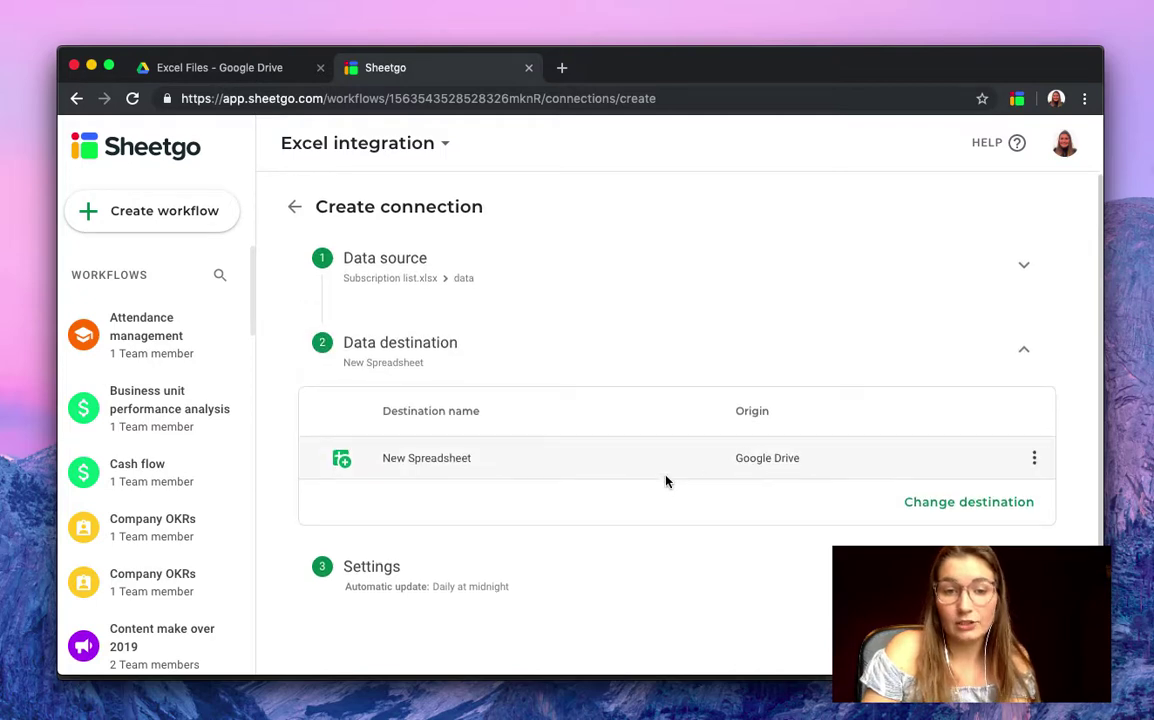
scroll(620, 474, down, 1)
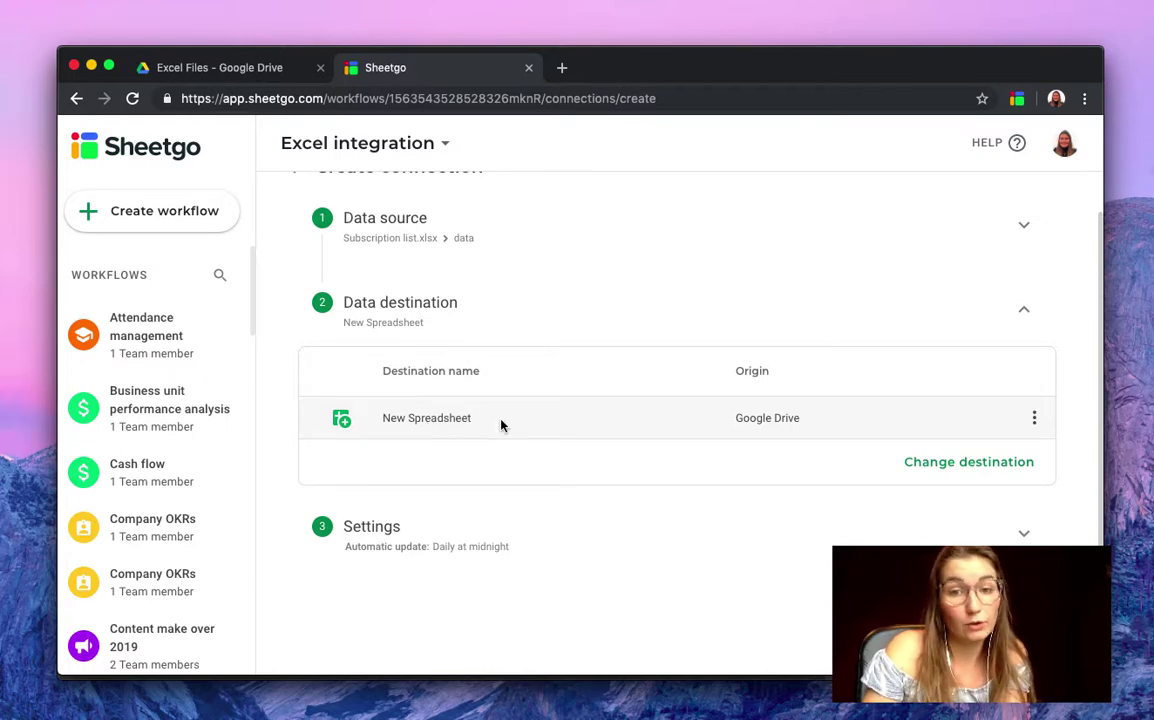
- Set Leads_Region_A.xlsx, found by searching 'leads', as the SG_data connection's destination and review settings
click(969, 462)
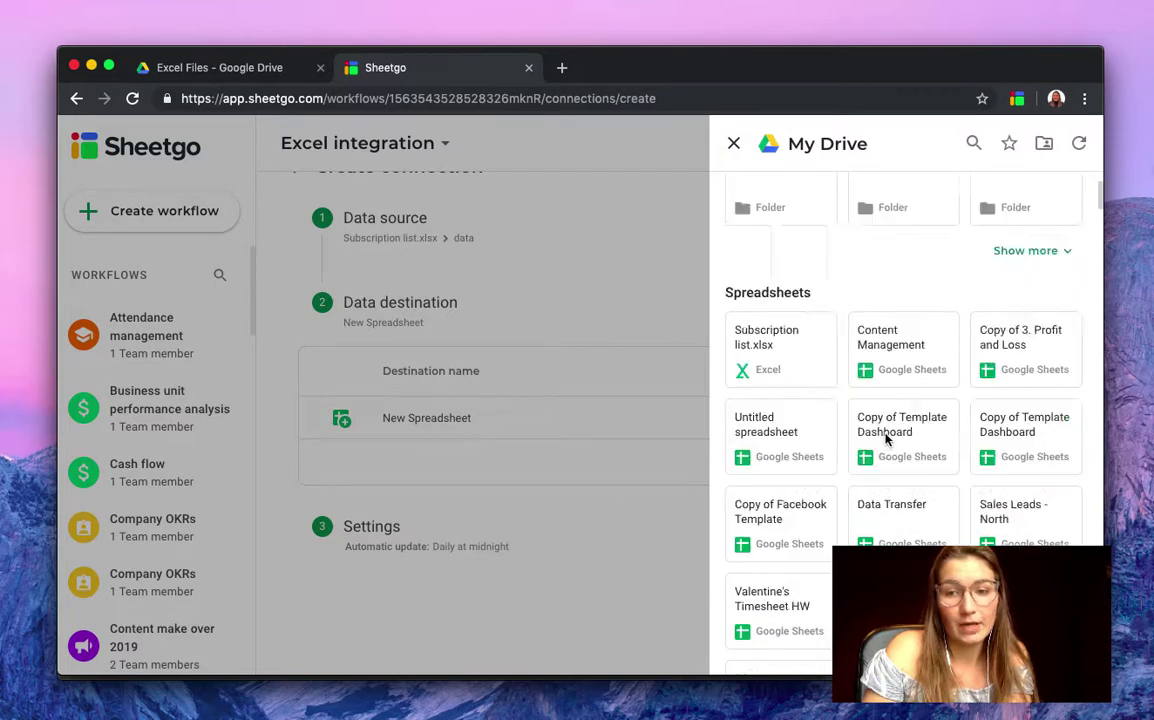
click(970, 148)
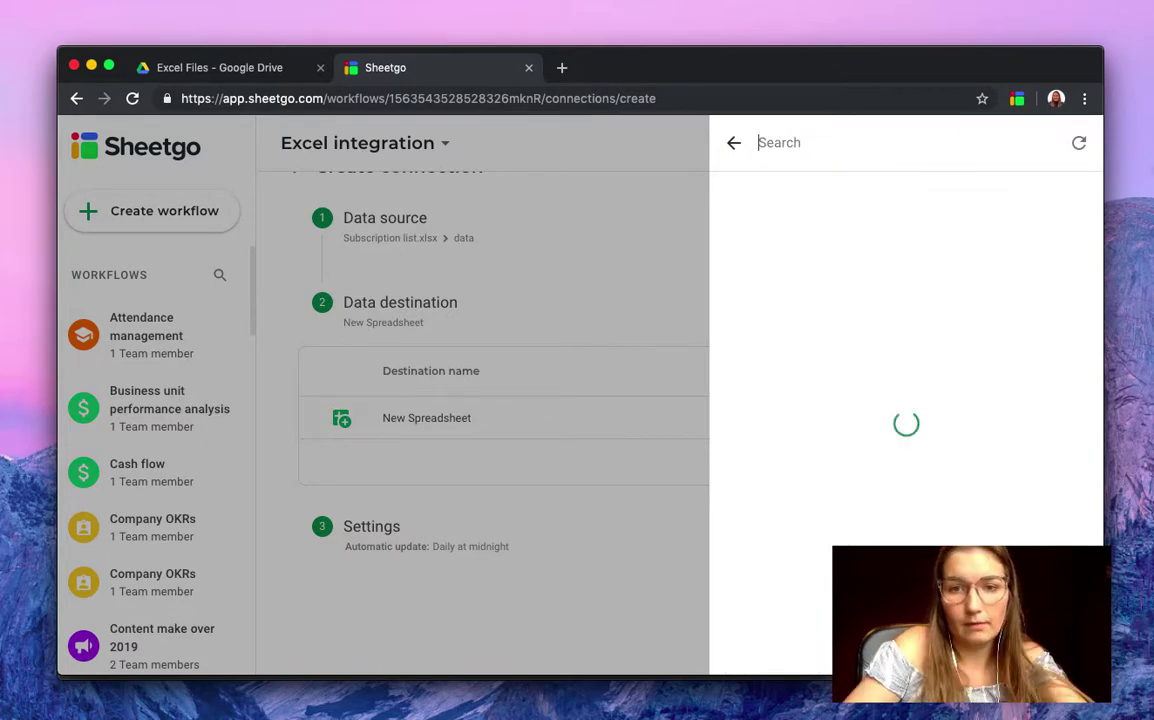
text(leads)
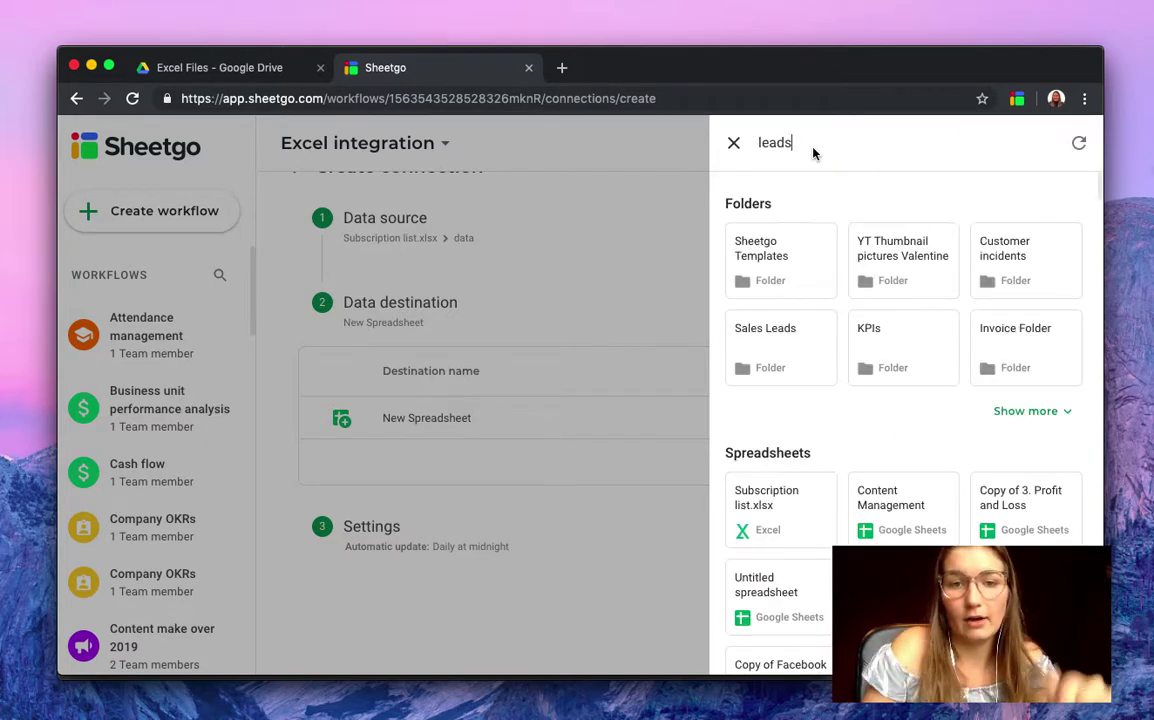
scroll(857, 383, down, 1)
scroll(857, 383, down, 3)
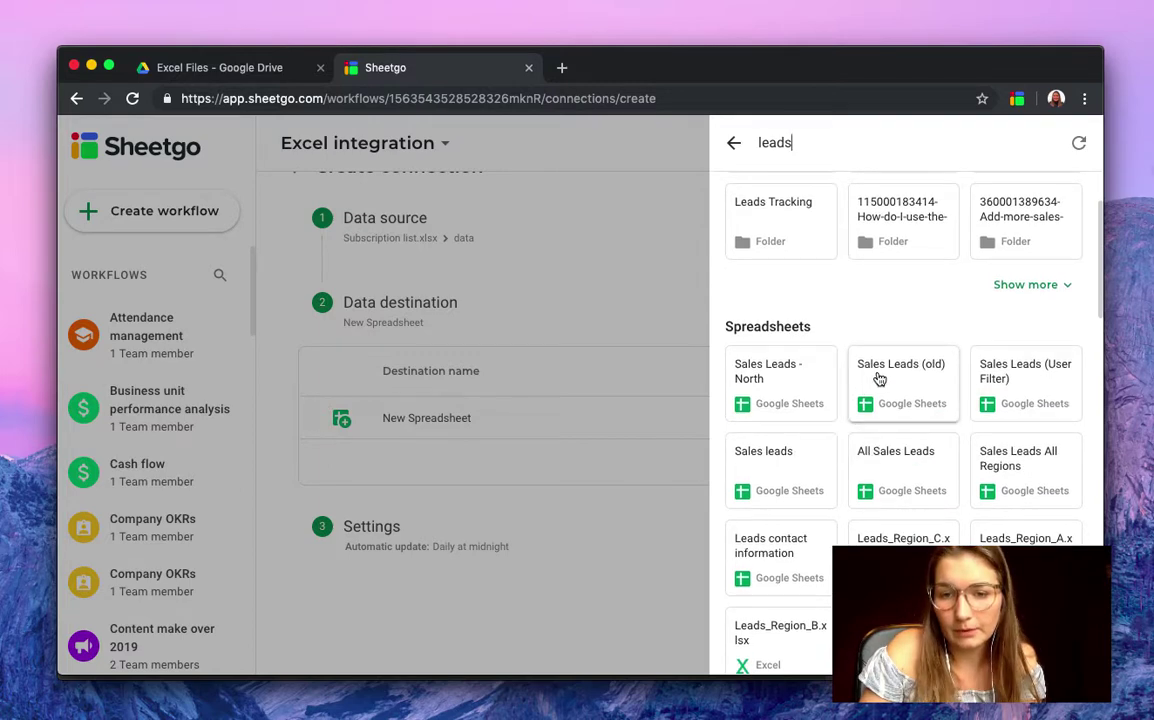
click(1022, 482)
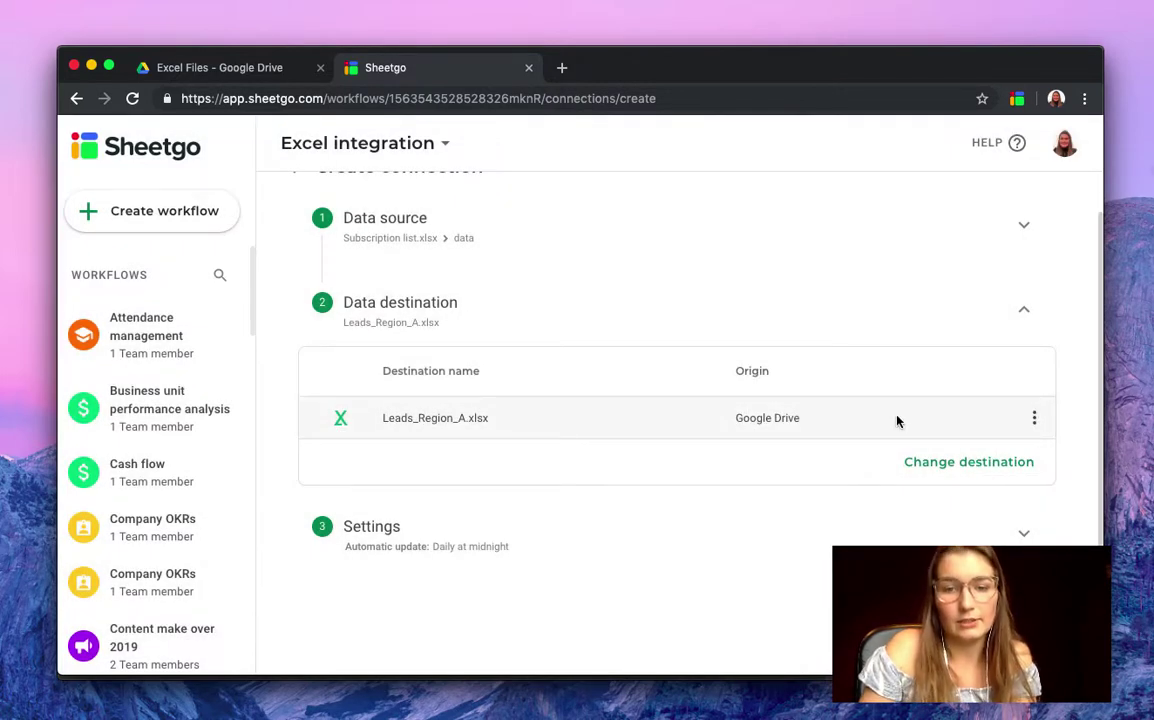
scroll(683, 355, up, 1)
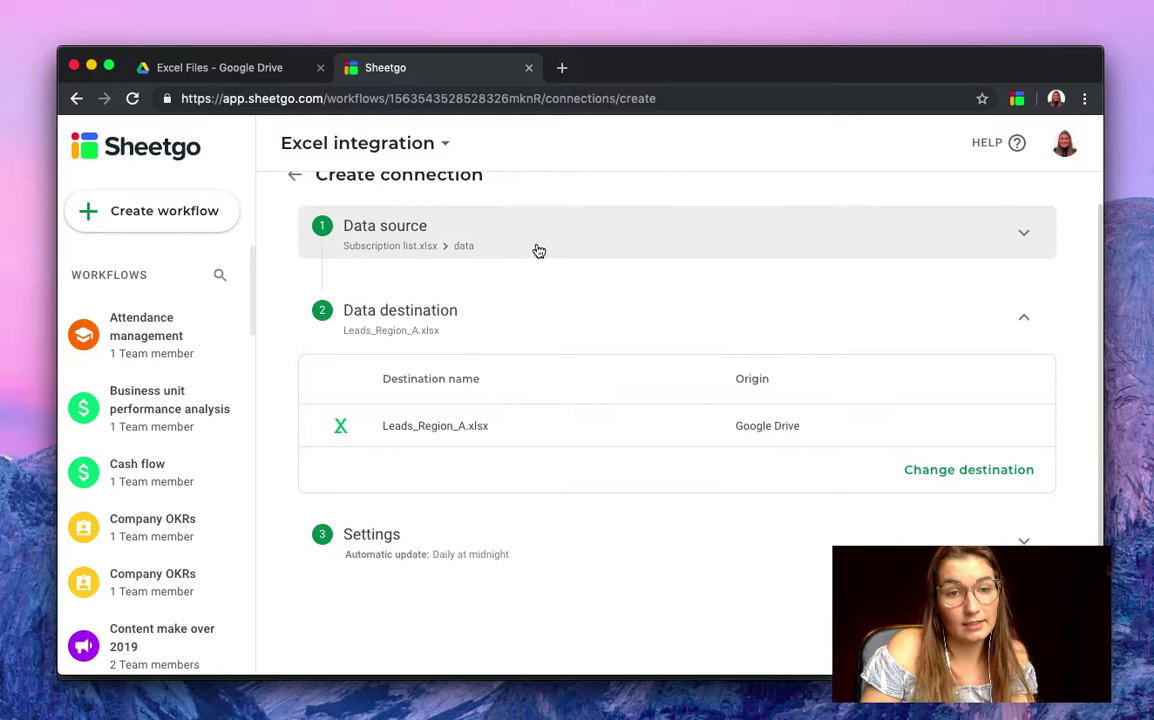
click(600, 540)
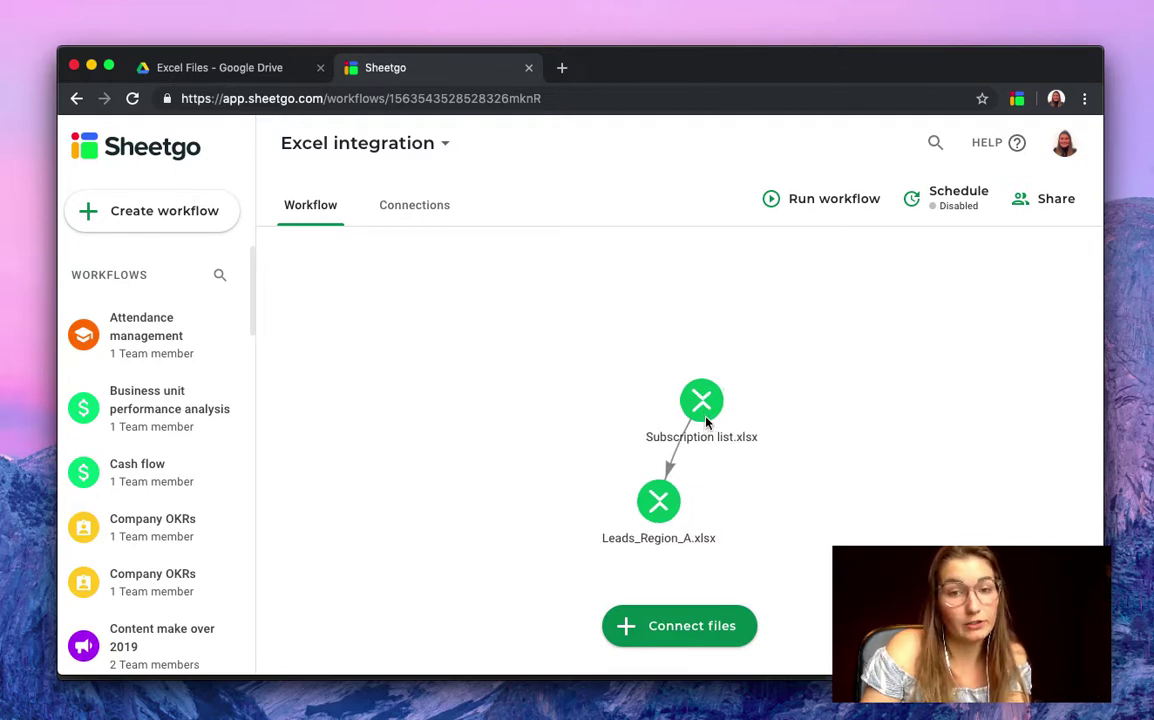
- Open Leads_Region_A.xlsx in Google Sheets and view its SG_data tab
click(658, 502)
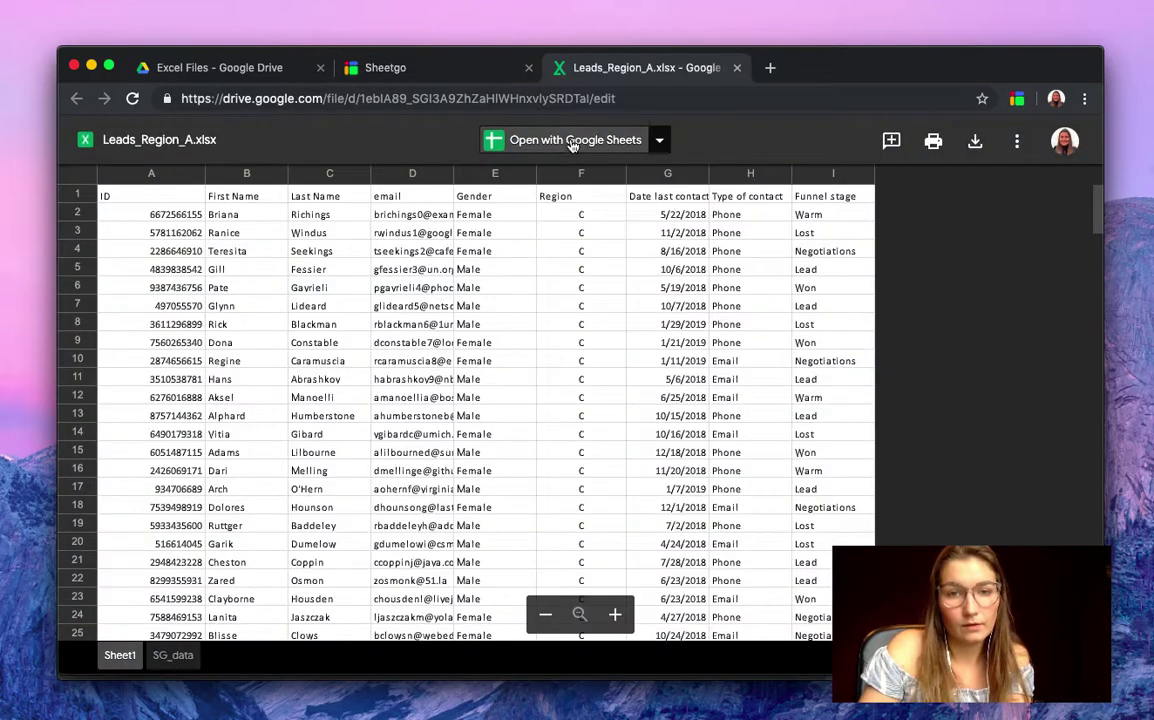
click(566, 139)
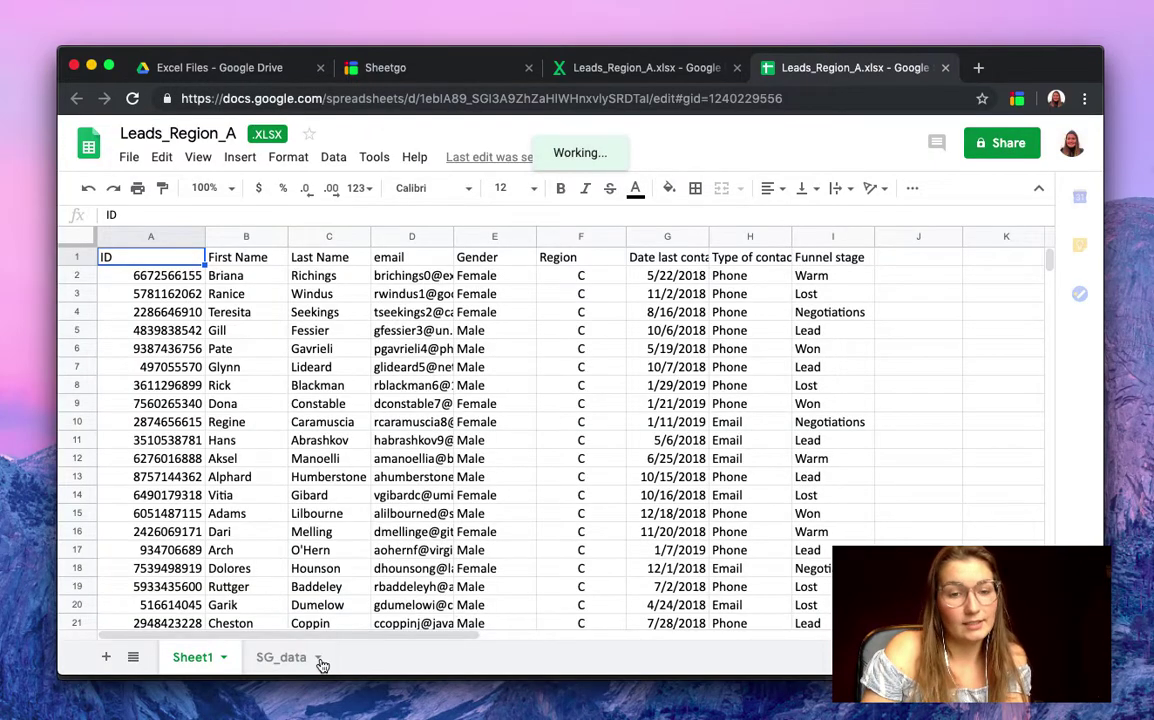
click(285, 657)
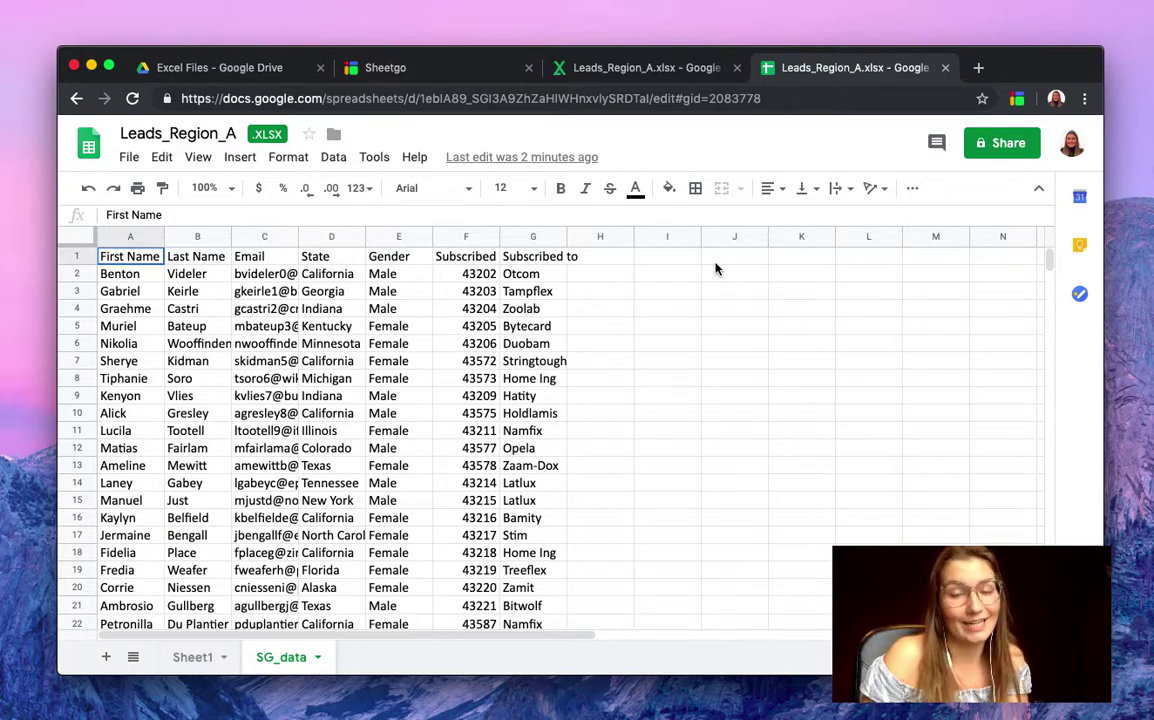
- Switch back to the Sheetgo tab showing the Excel integration workflow
click(455, 67)
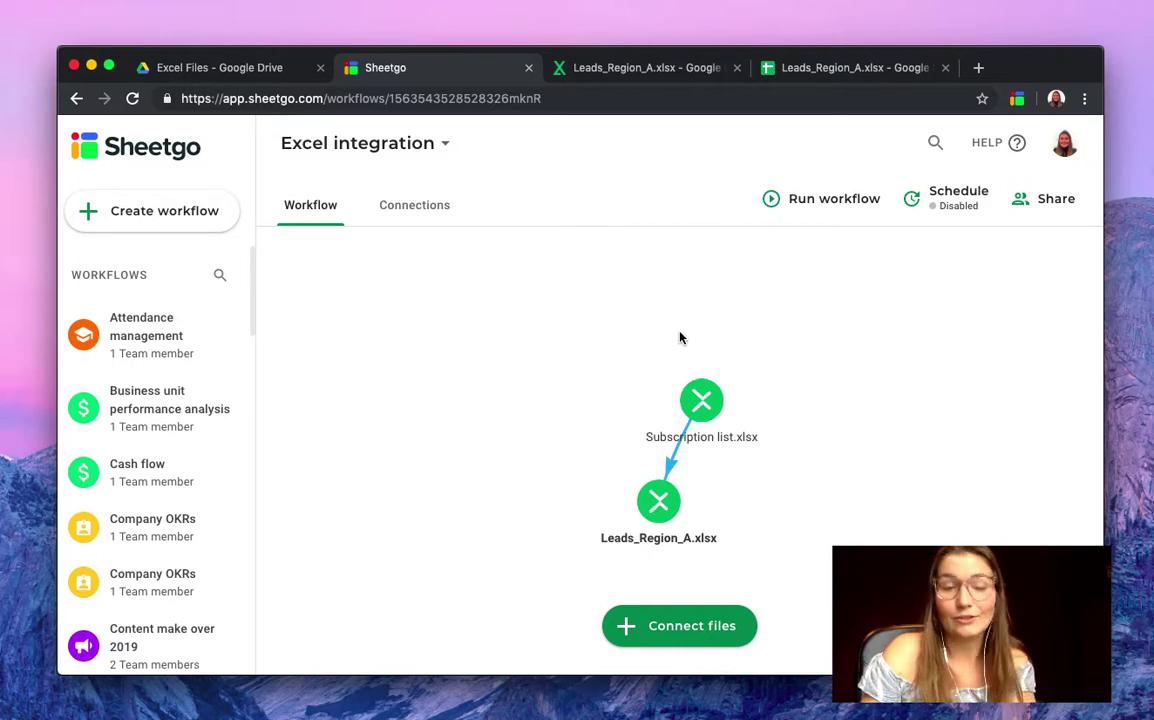